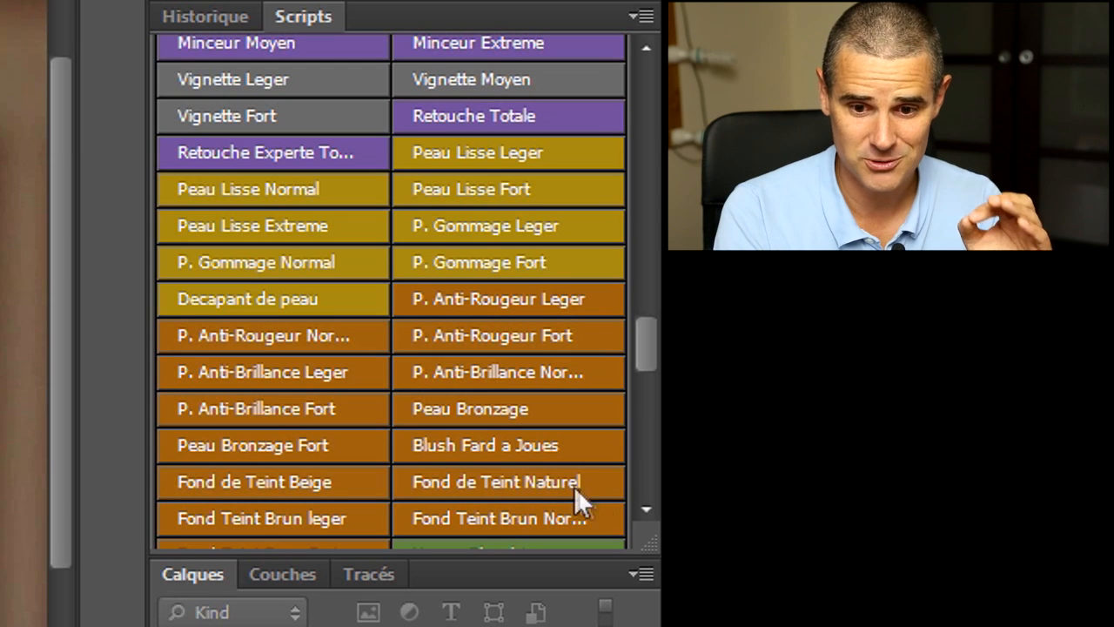
# Step: Run the Peau Lisse Fort action and paint its mask over the facial skin, including the mole under the eye
pyautogui.click(638, 508)
pyautogui.click(638, 508)
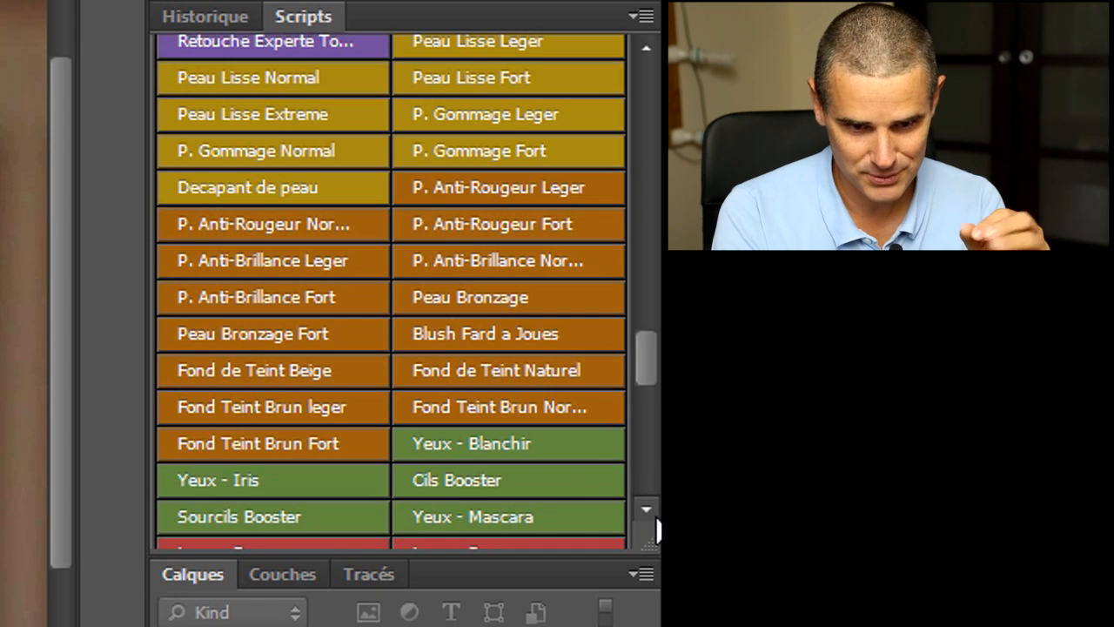
pyautogui.scroll(-5, 652, 522)
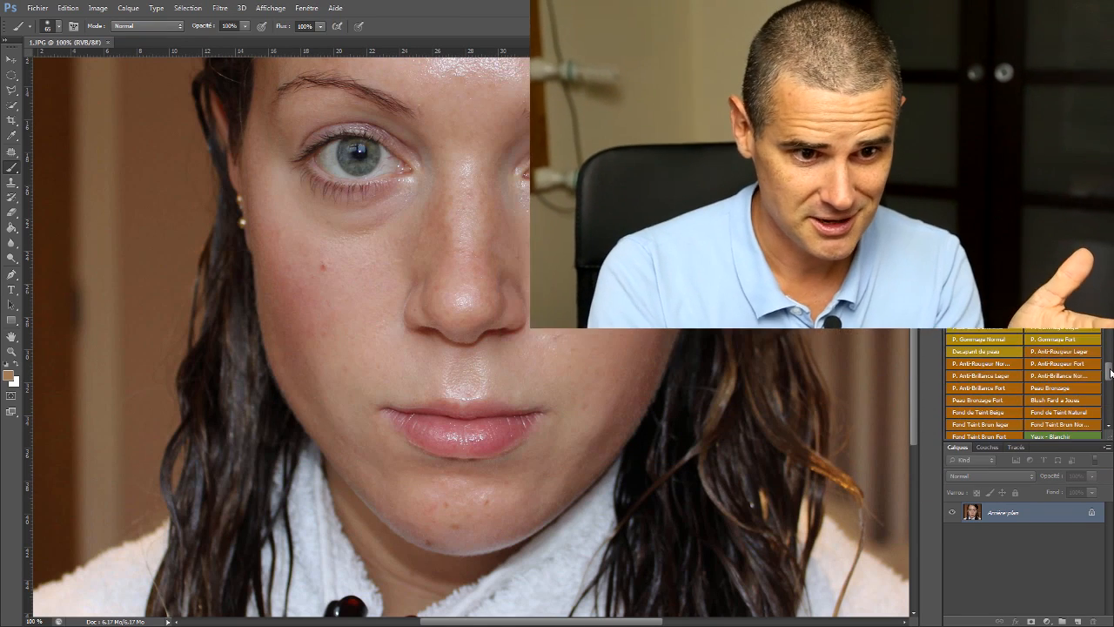
pyautogui.moveTo(1111, 373); pyautogui.dragTo(1108, 381)
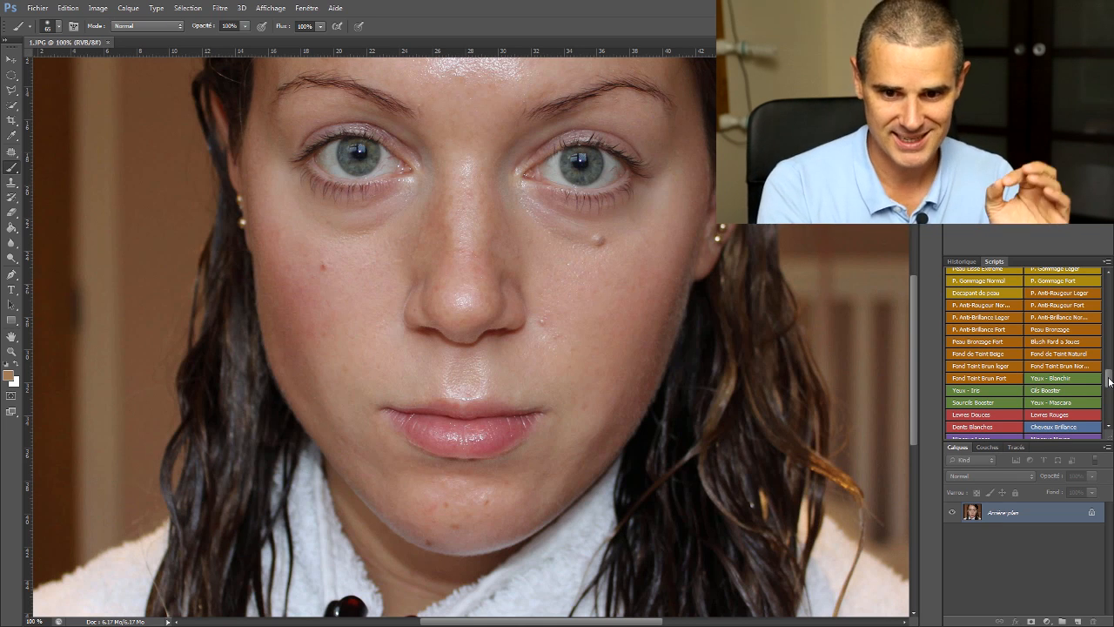
pyautogui.click(1110, 275)
pyautogui.click(1110, 275)
pyautogui.click(1110, 275)
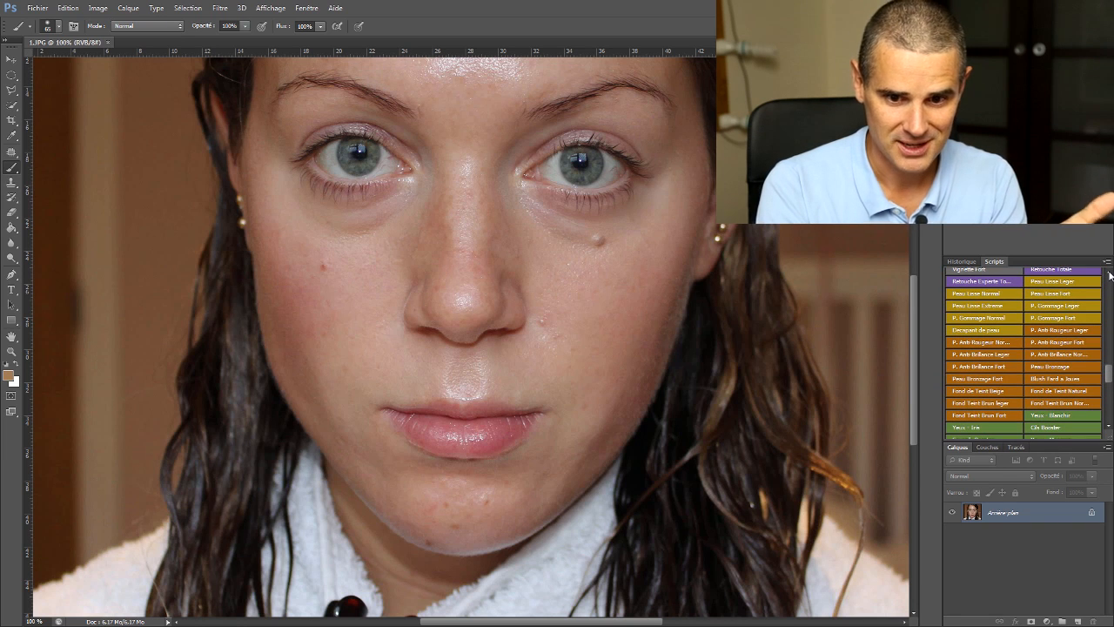
pyautogui.click(1044, 297)
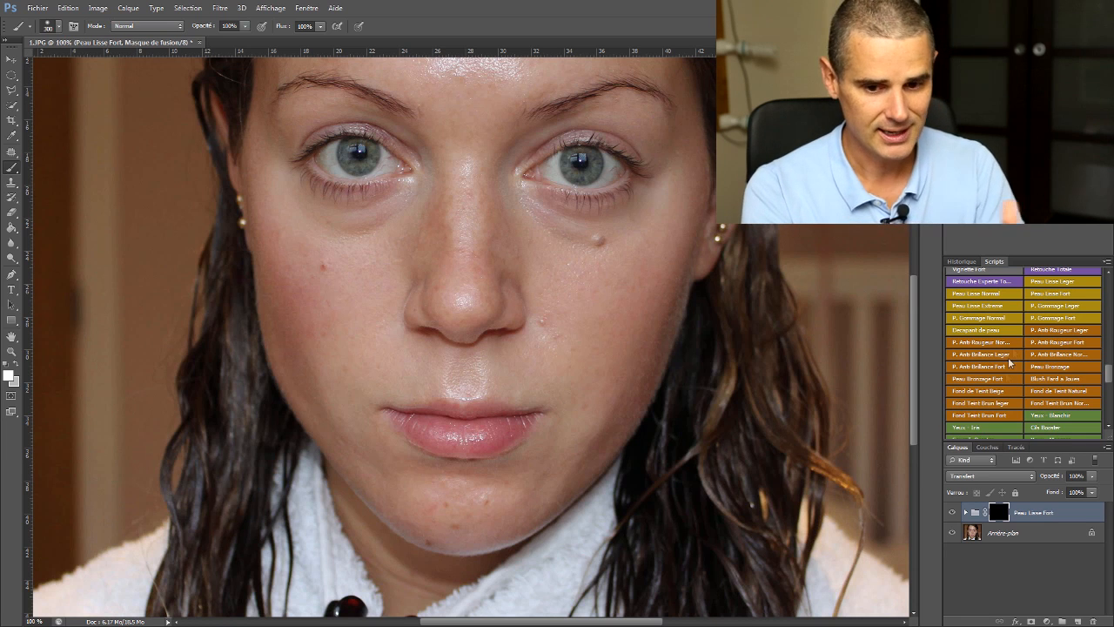
pyautogui.moveTo(593, 282)
pyautogui.mouseDown()
pyautogui.moveTo(536, 280)
pyautogui.moveTo(565, 288)
pyautogui.mouseUp()
pyautogui.click(598, 240)
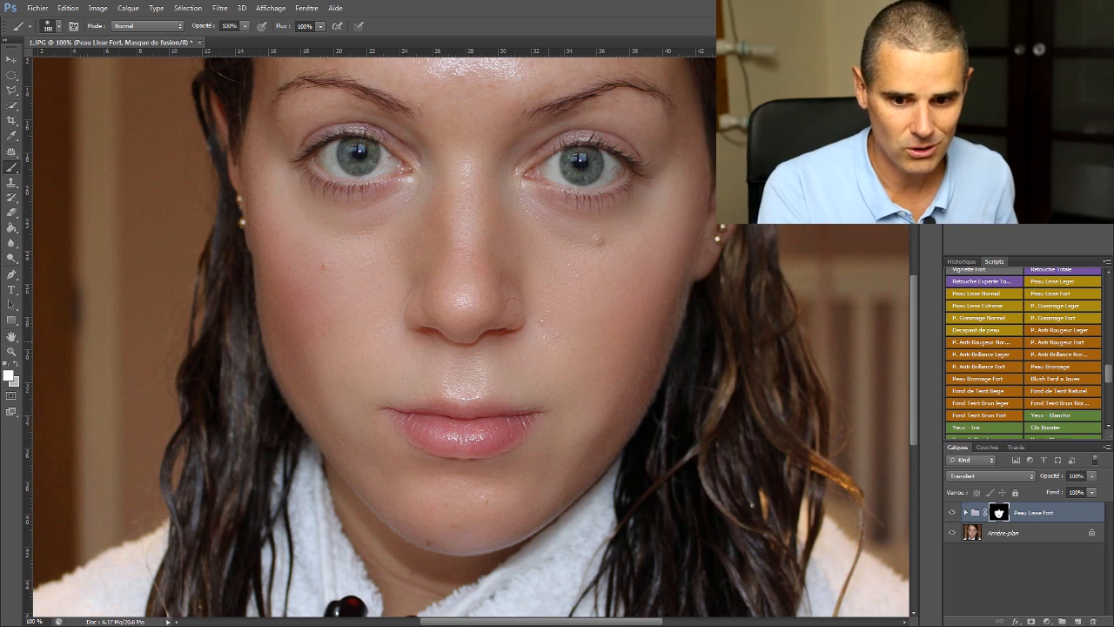
# Step: Compare the portrait with and without the Peau Lisse Fort effect, leaving the effect visible
pyautogui.click(957, 514)
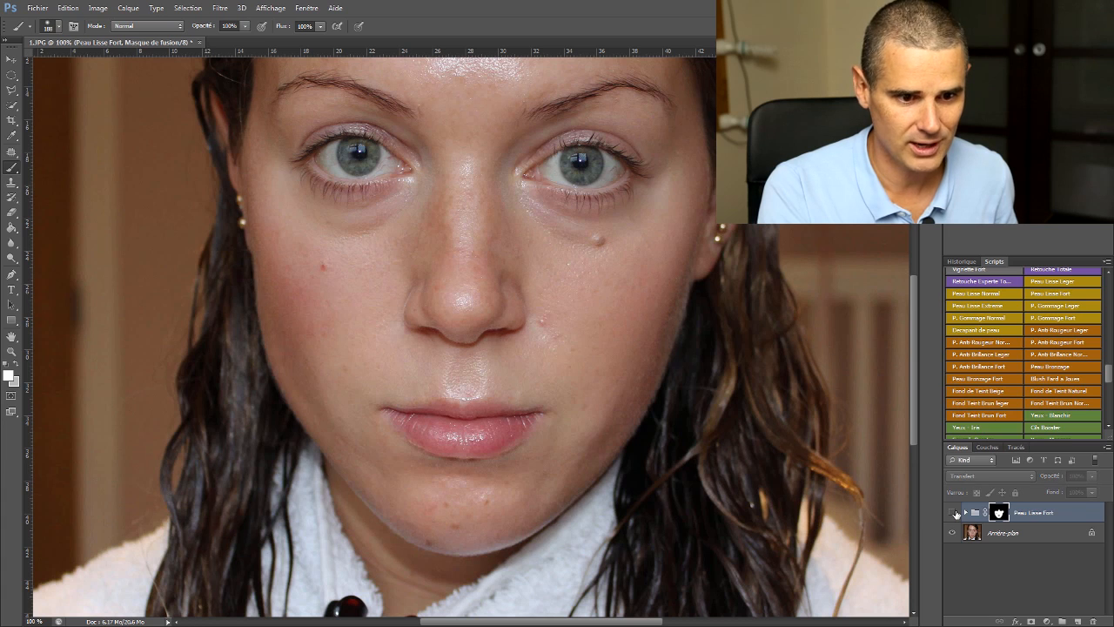
pyautogui.click(957, 514)
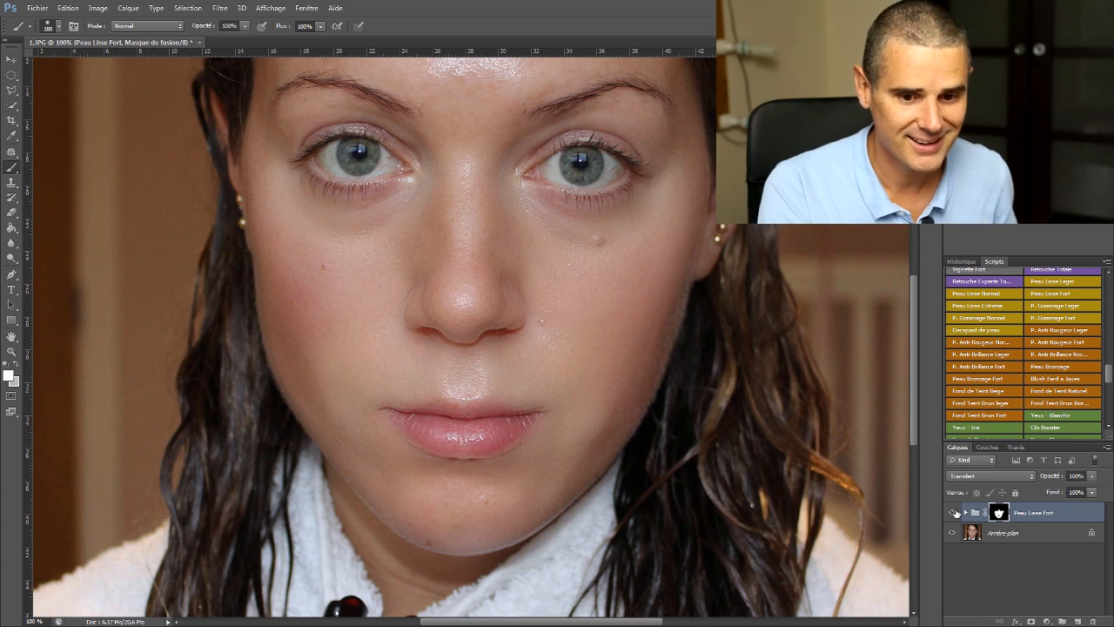
pyautogui.click(957, 513)
pyautogui.click(957, 513)
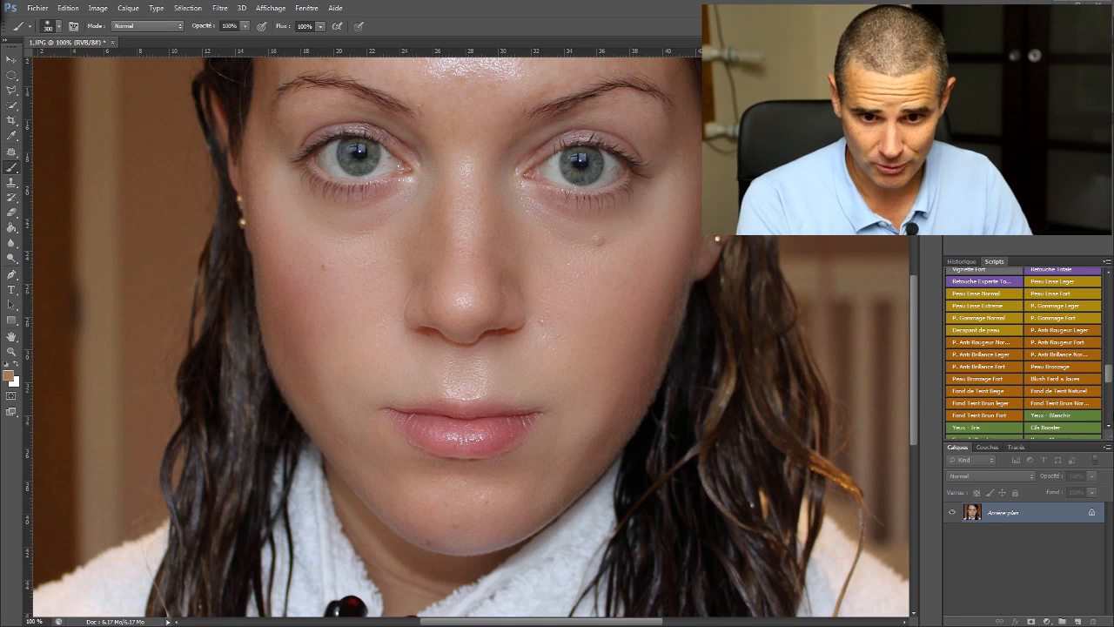
# Step: Run the P. Anti-Brillance Fort action, paint its mask over the shiny facial skin, and compare the face with and without it
pyautogui.click(971, 364)
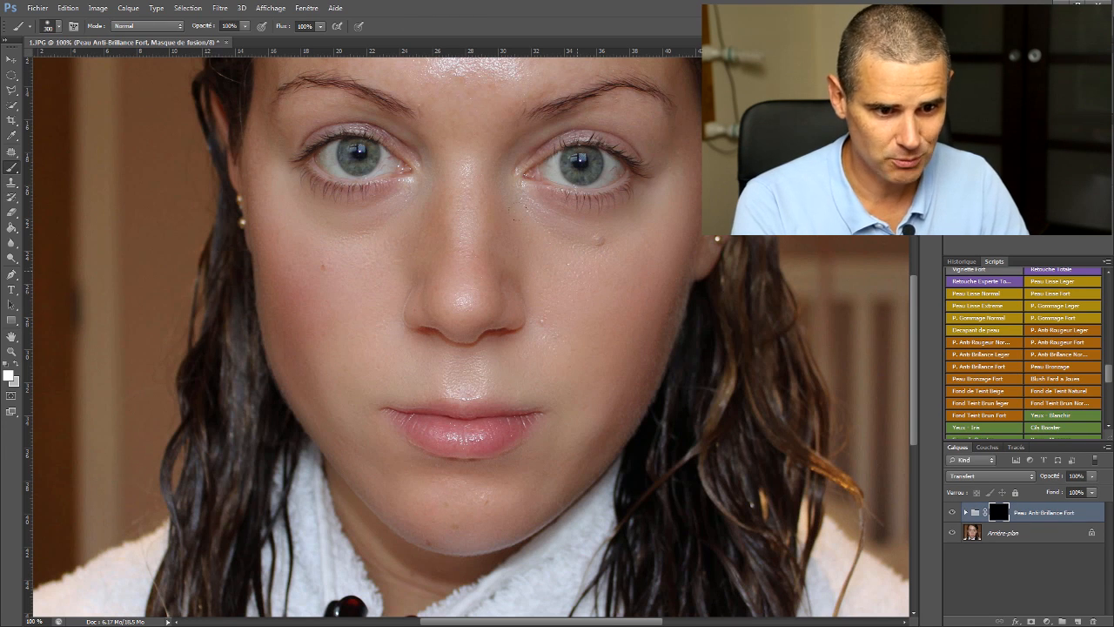
pyautogui.moveTo(577, 271); pyautogui.dragTo(549, 271)
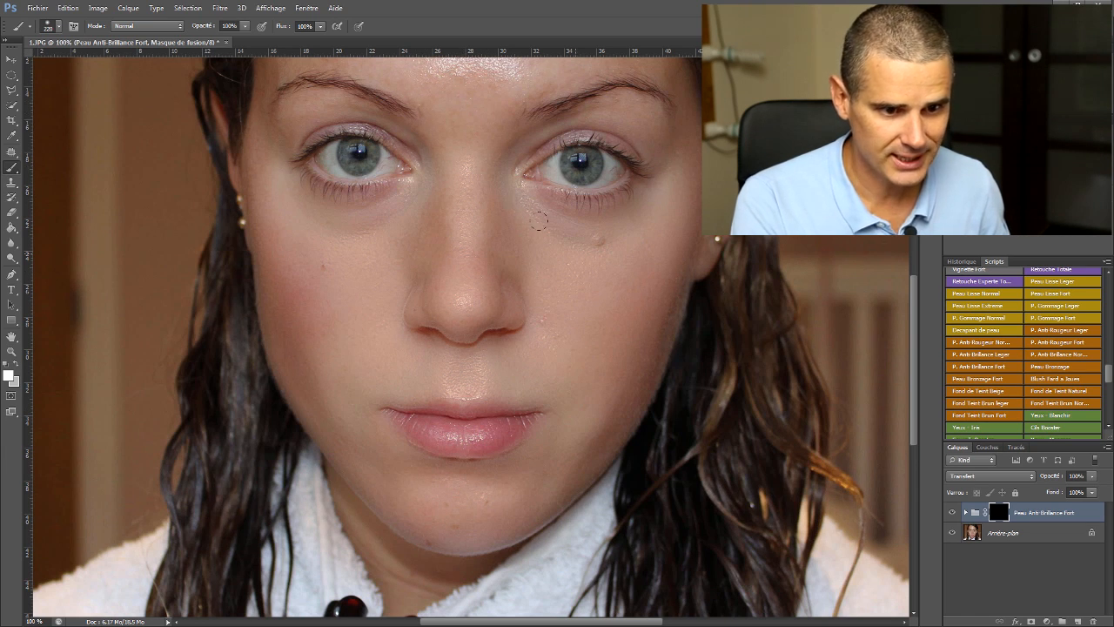
pyautogui.click(952, 511)
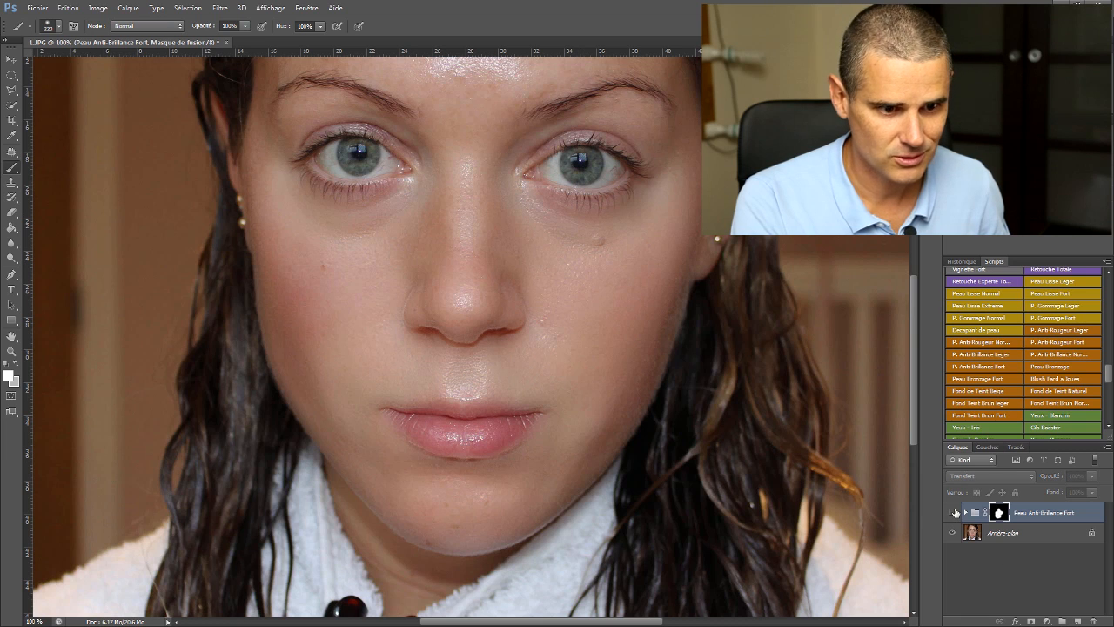
pyautogui.click(952, 512)
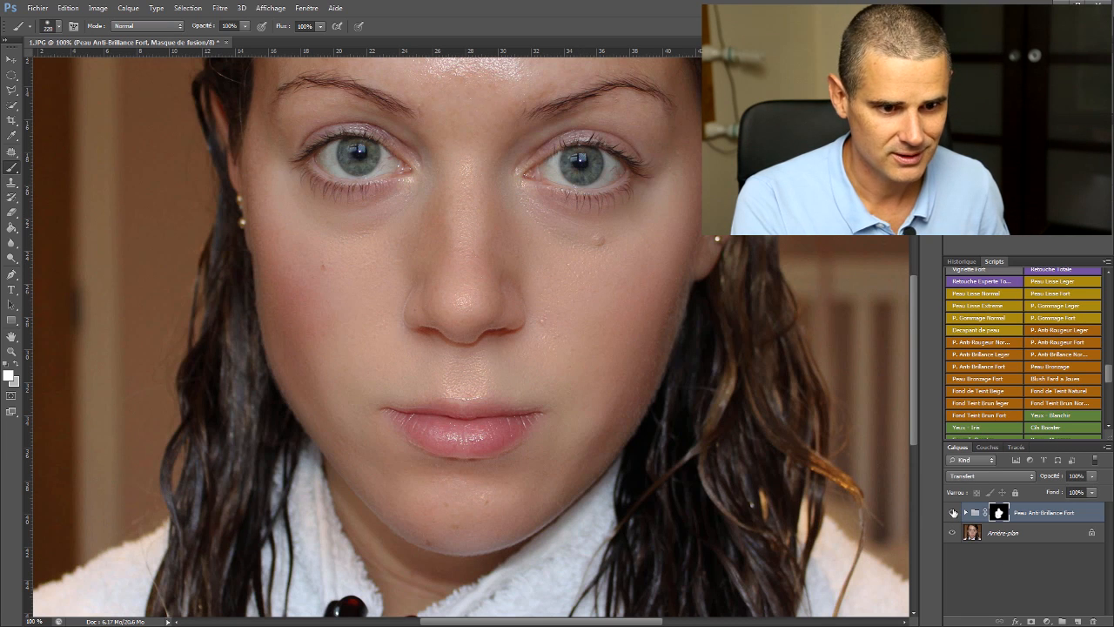
pyautogui.click(952, 512)
pyautogui.click(952, 512)
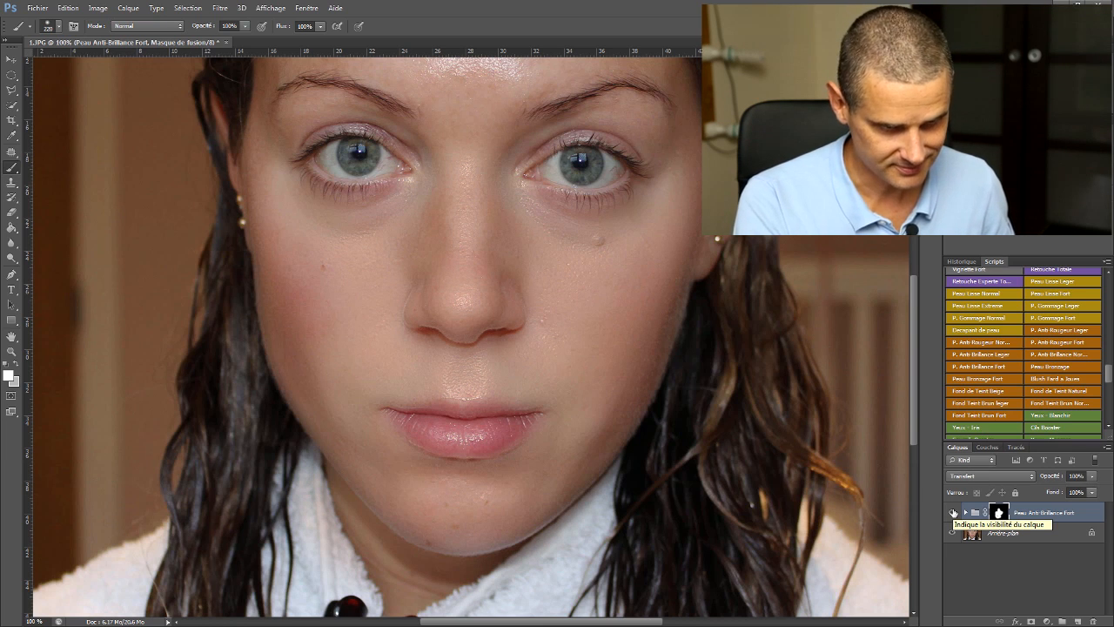
# Step: Run the Yeux - Iris action and paint its mask over both irises to brighten them
pyautogui.click(976, 428)
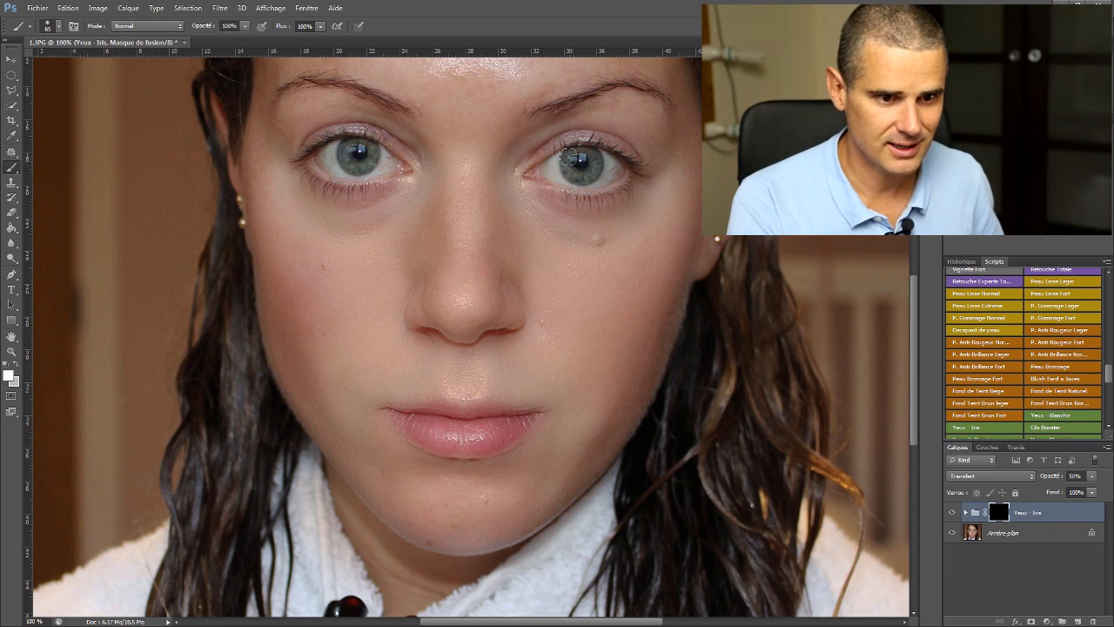
pyautogui.moveTo(569, 156)
pyautogui.mouseDown()
pyautogui.moveTo(589, 172)
pyautogui.moveTo(576, 150)
pyautogui.mouseUp()
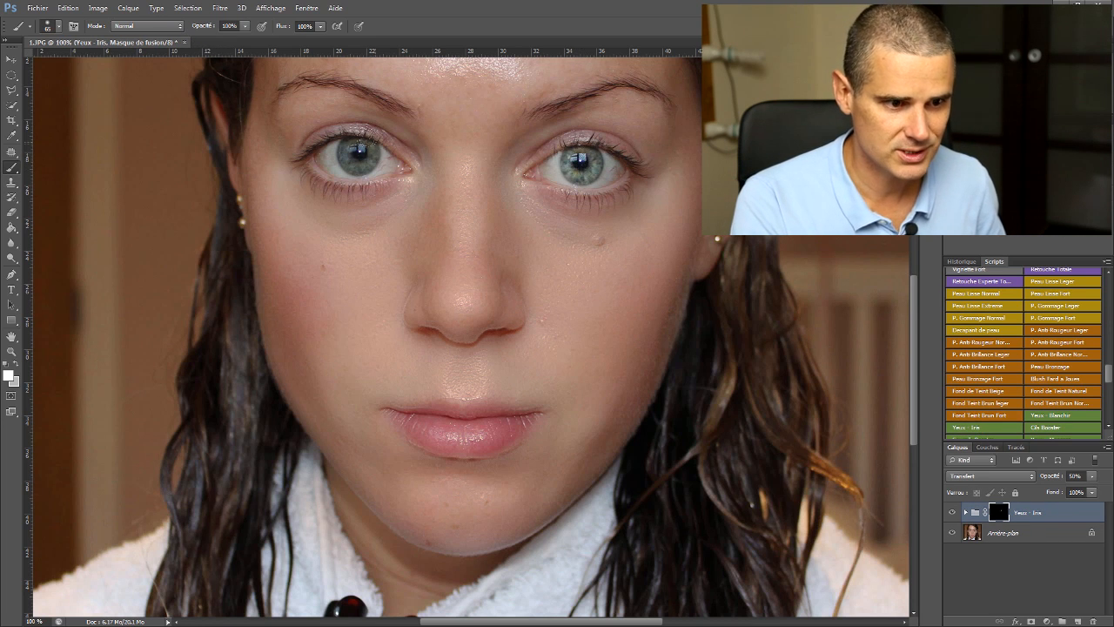
pyautogui.moveTo(349, 140)
pyautogui.mouseDown()
pyautogui.moveTo(356, 161)
pyautogui.moveTo(376, 156)
pyautogui.moveTo(346, 146)
pyautogui.mouseUp()
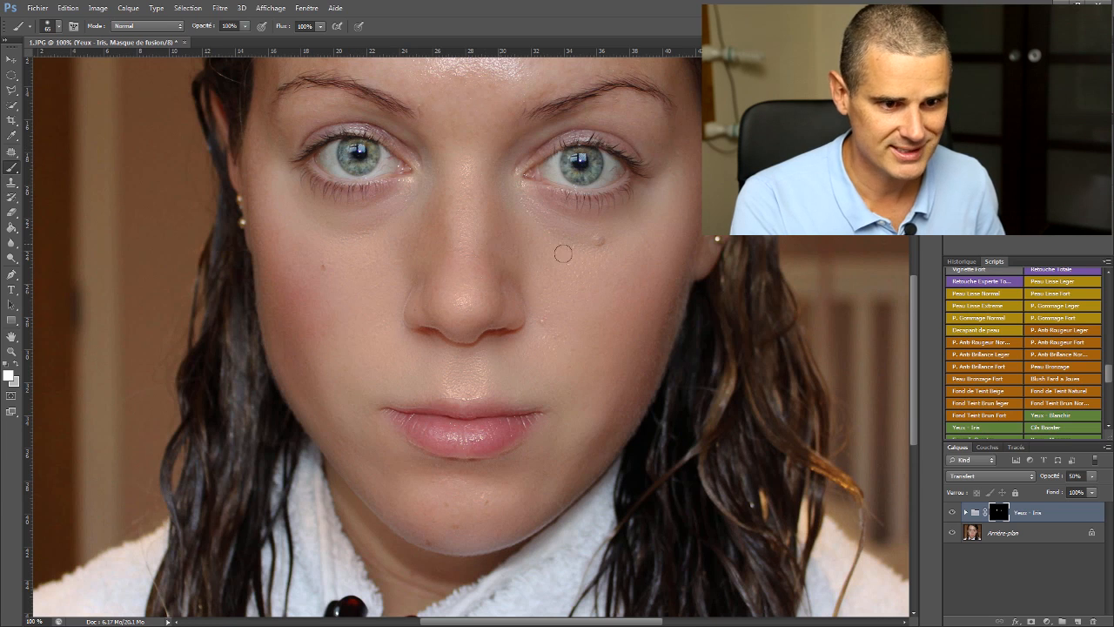
# Step: Run the Yeux - Blanchir action and paint its mask over the whites of the eyes
pyautogui.click(1070, 419)
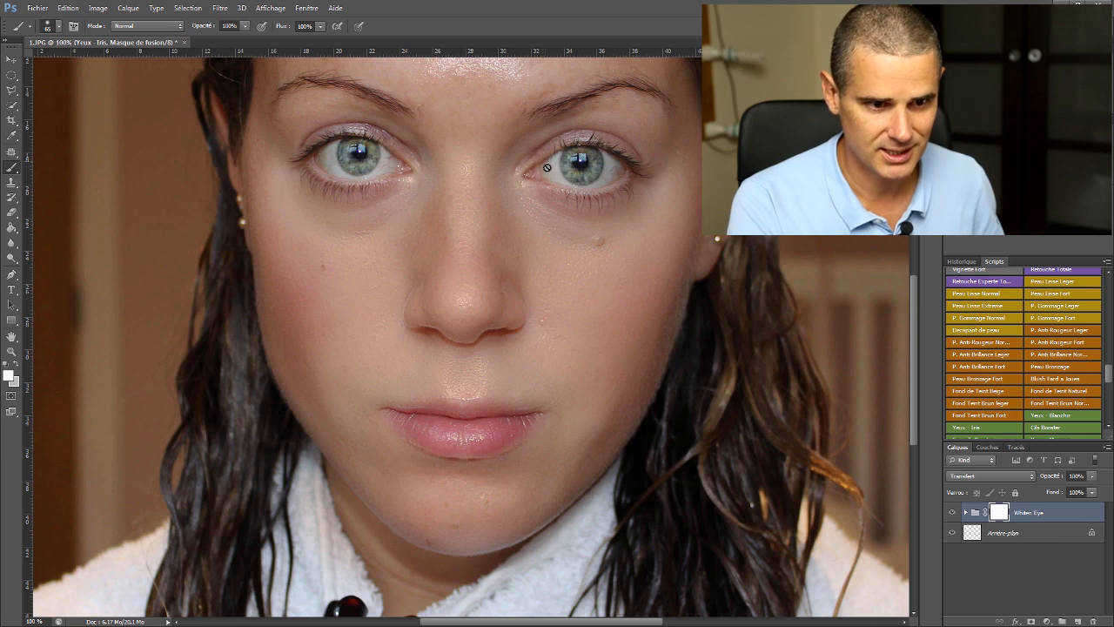
pyautogui.moveTo(555, 171)
pyautogui.mouseDown()
pyautogui.moveTo(542, 176)
pyautogui.moveTo(553, 159)
pyautogui.moveTo(549, 173)
pyautogui.mouseUp()
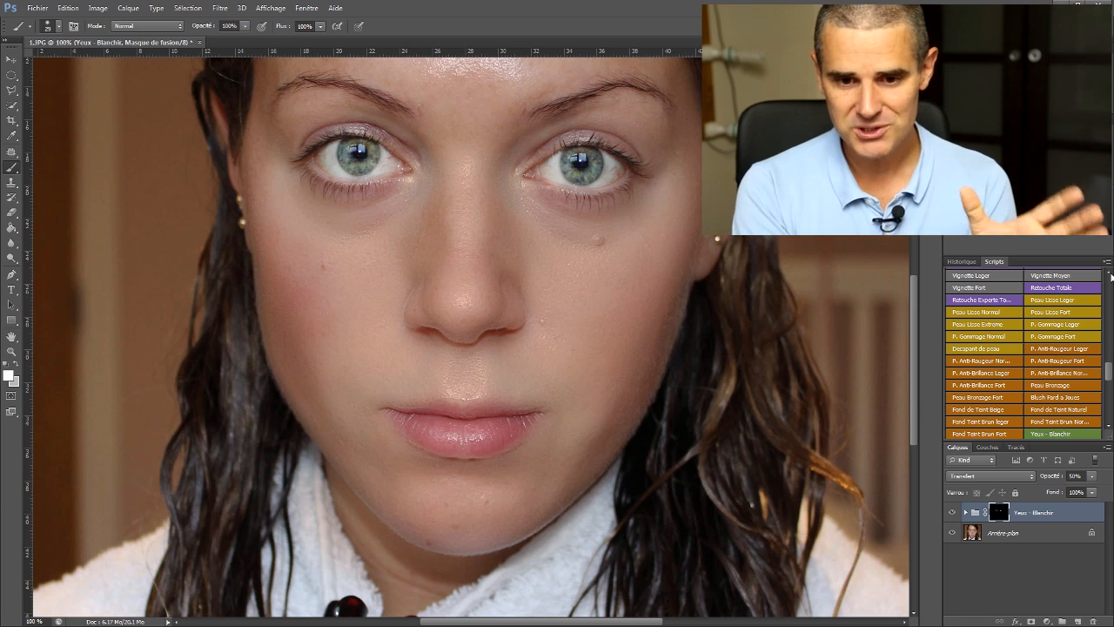
# Step: Run the Retouche Totale action and expand its layer group to review the masked retouching layers down to Peau Lisse Normal
pyautogui.click(1052, 288)
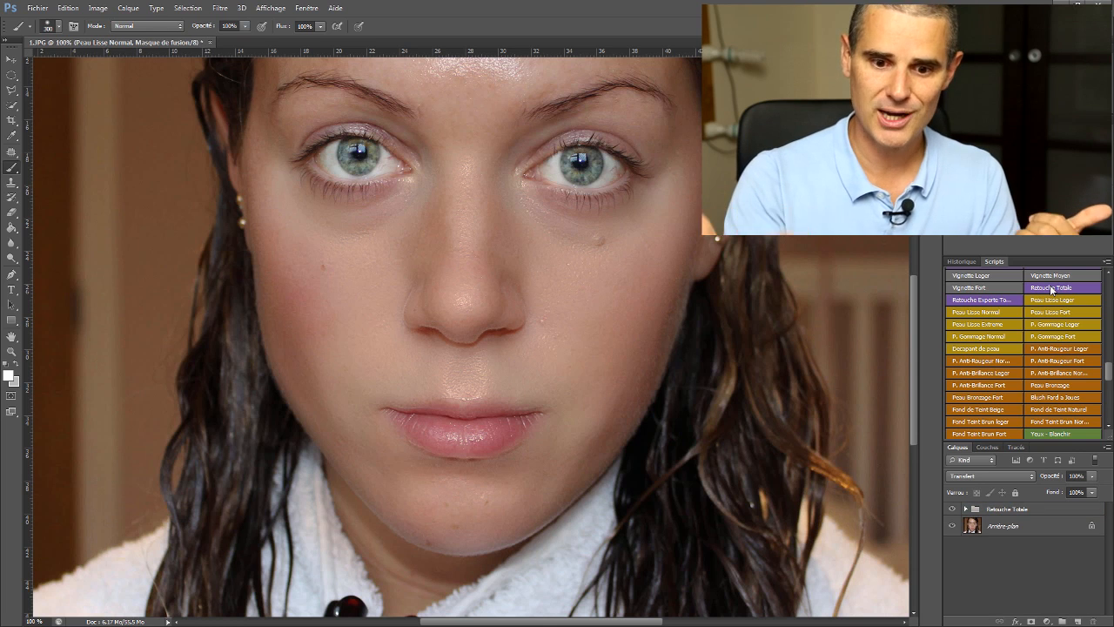
pyautogui.click(964, 509)
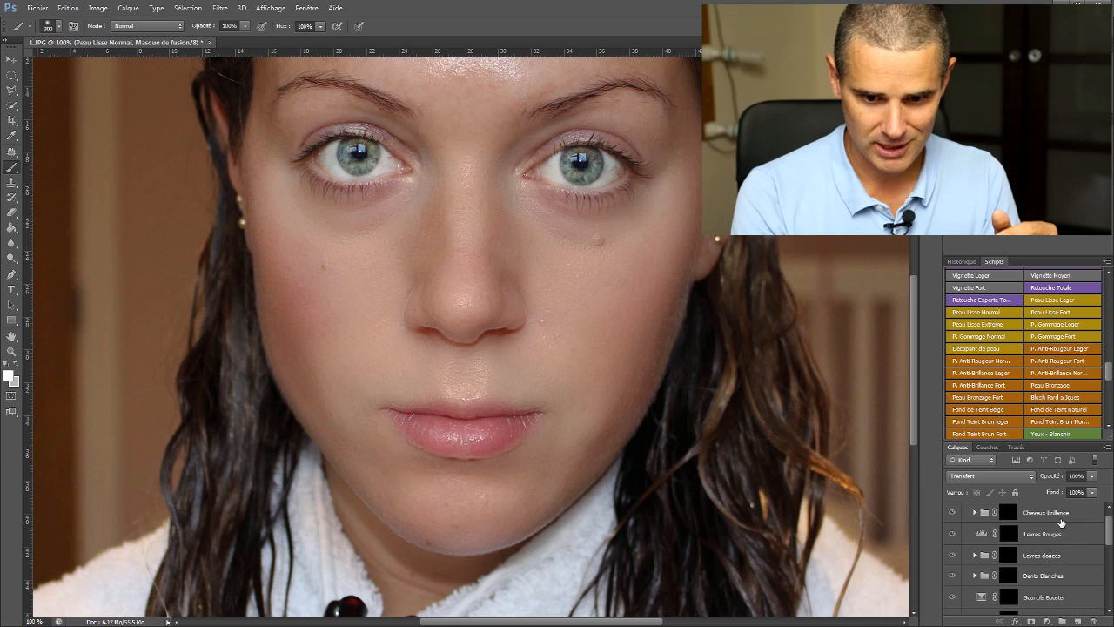
pyautogui.scroll(-1, 1062, 531)
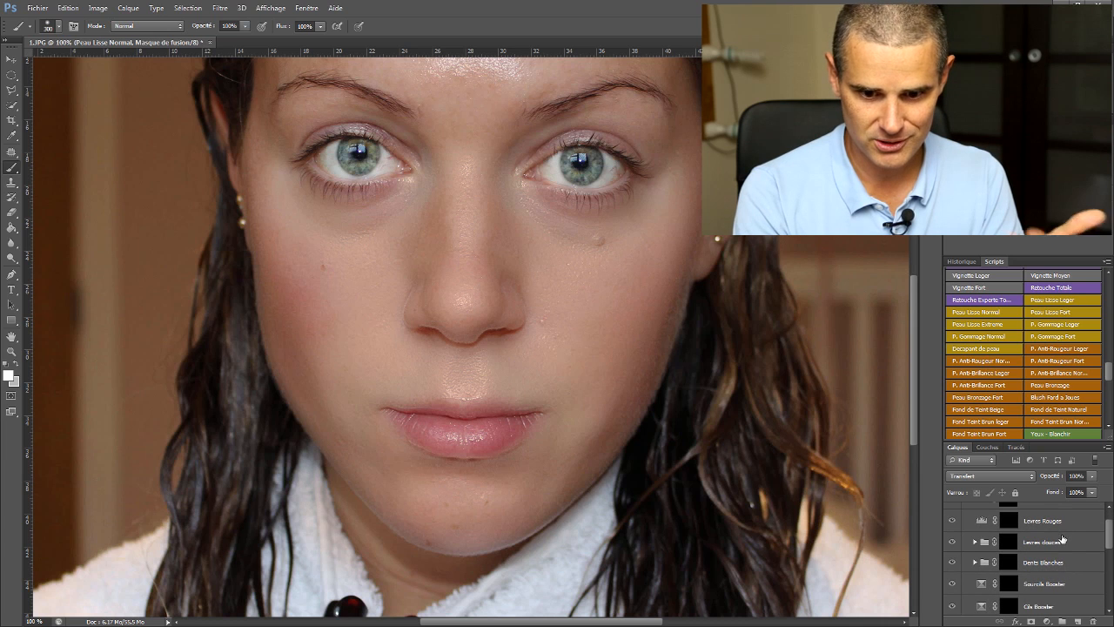
pyautogui.scroll(-1, 1069, 553)
pyautogui.scroll(-3, 1070, 556)
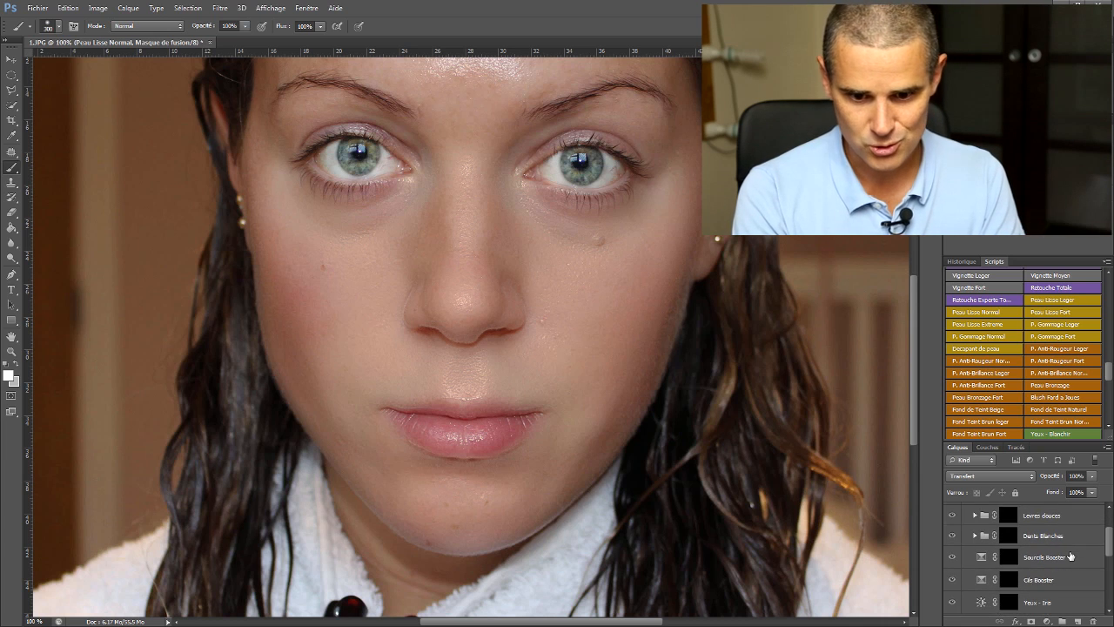
pyautogui.scroll(-4, 1070, 555)
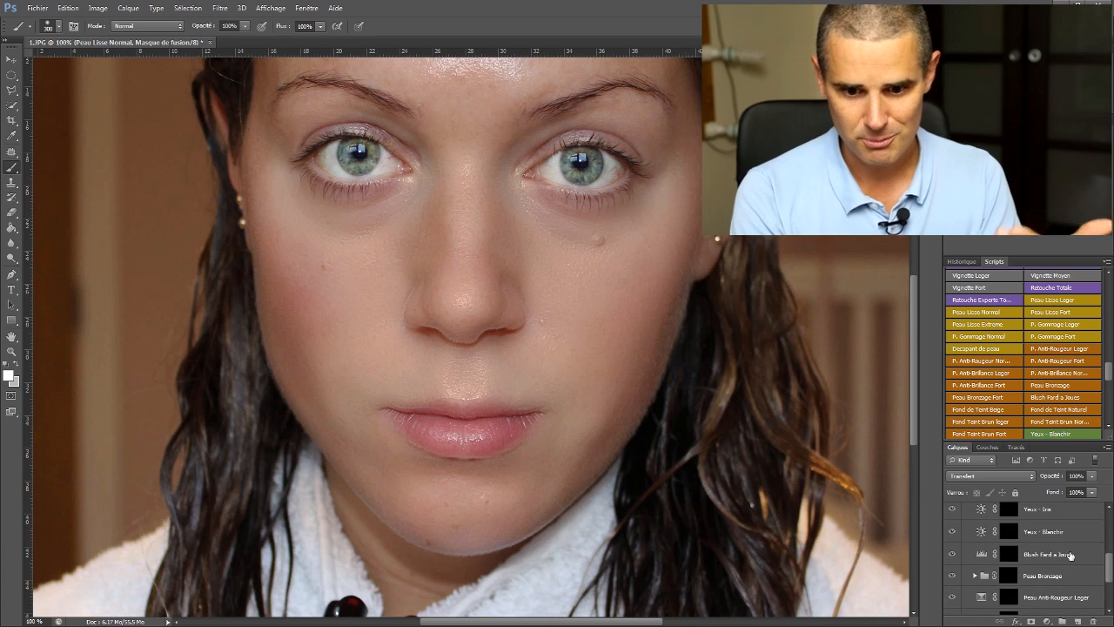
pyautogui.scroll(-1, 1069, 556)
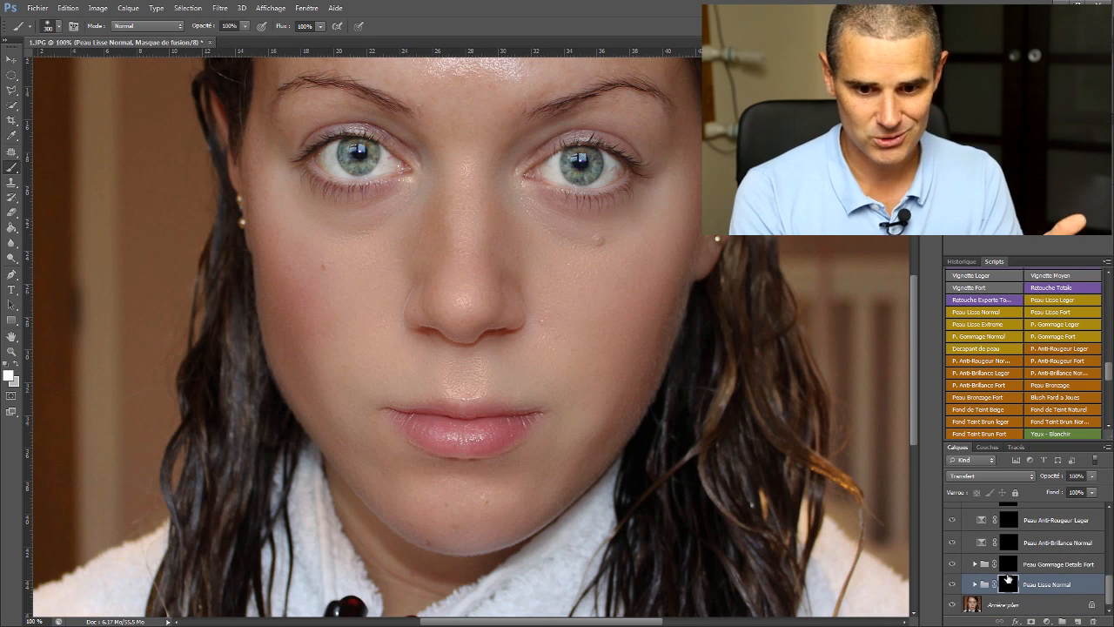